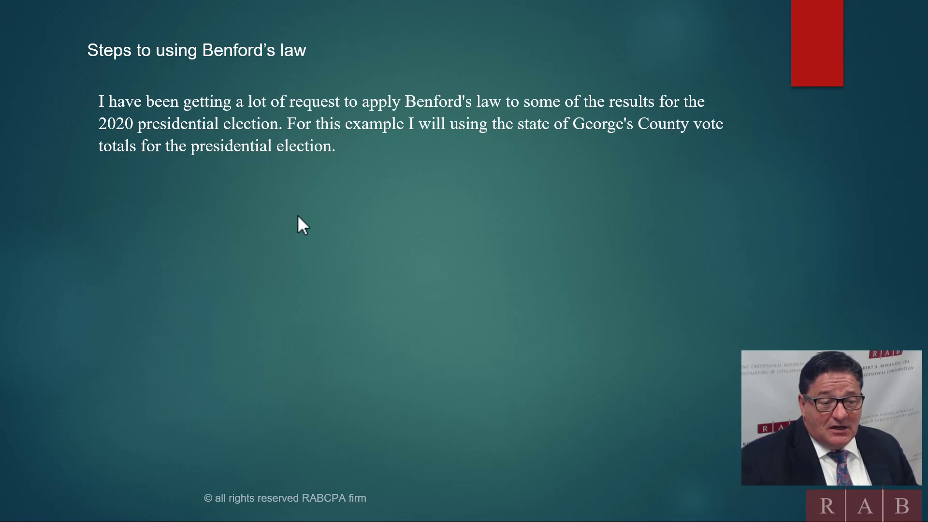
# Step: Reveal the politico.com Georgia results link on the slide and switch to that page in Chrome
pyautogui.press('Right')
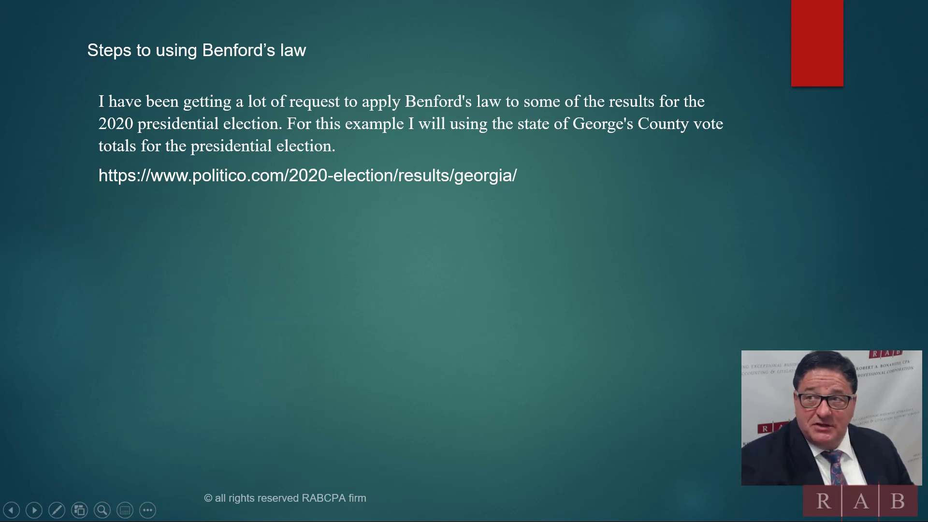
pyautogui.hotkey('alt', 'Tab')
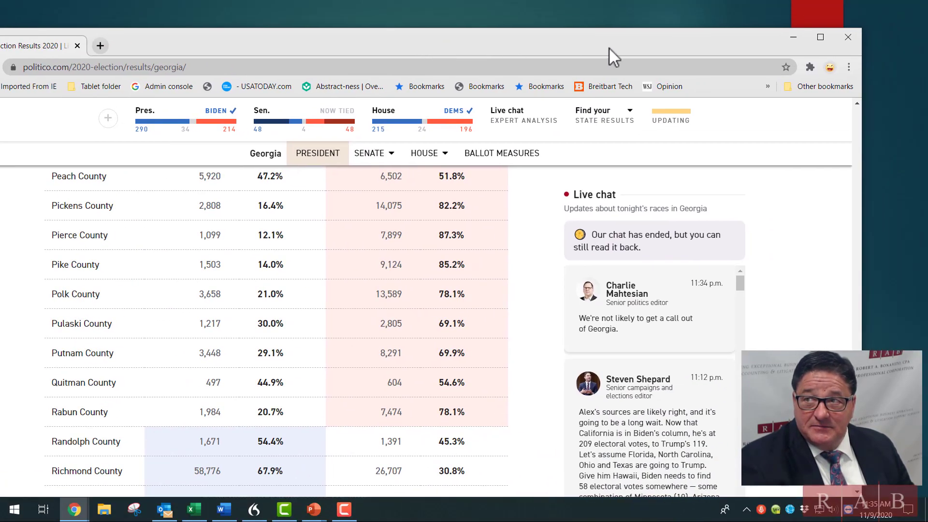
# Step: Maximize the browser window and scroll around the top of the Georgia results page
pyautogui.click(815, 38)
pyautogui.scroll(5, 545, 194)
pyautogui.scroll(20, 545, 193)
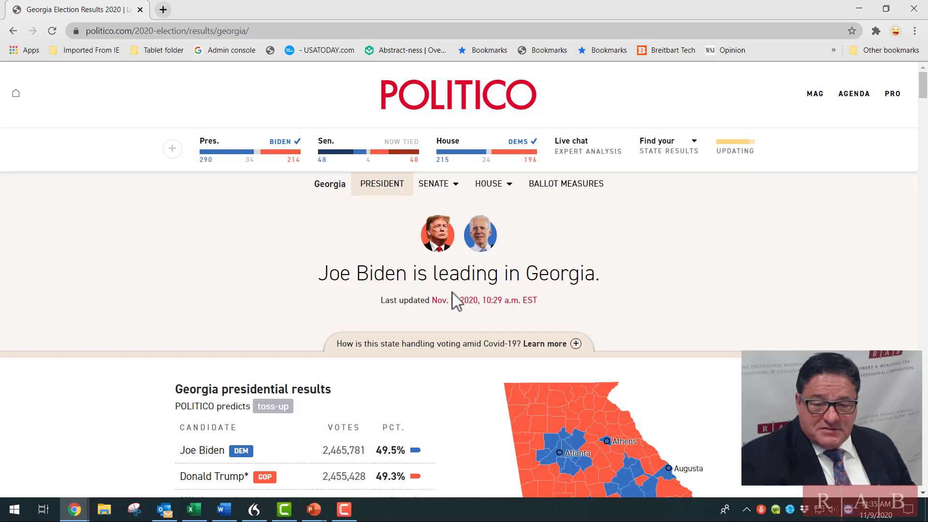
pyautogui.scroll(-1, 608, 292)
pyautogui.scroll(-4, 608, 293)
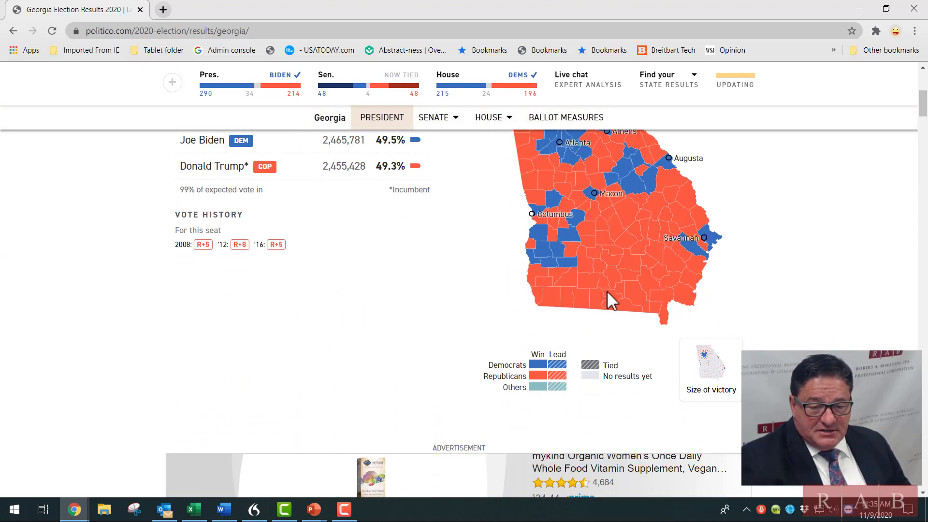
pyautogui.scroll(3, 607, 293)
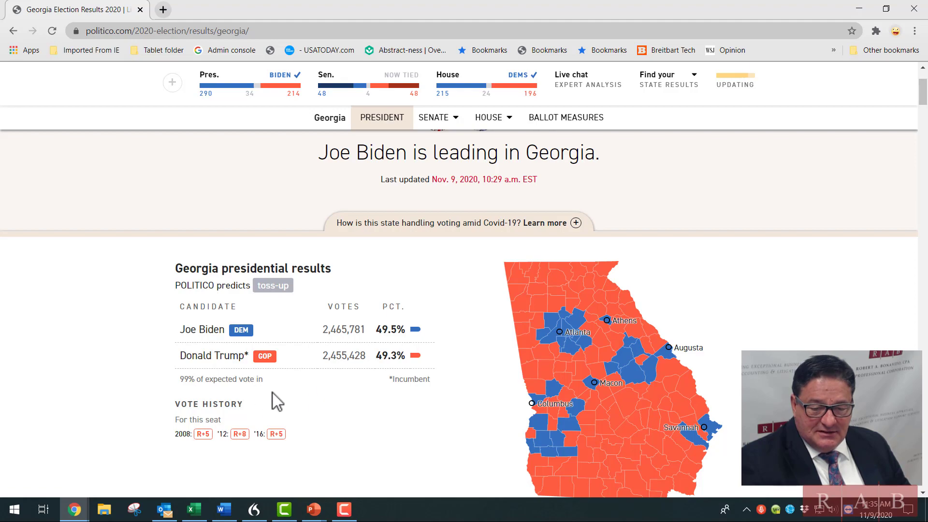
# Step: Scroll past the map through the county results table down to Worth County
pyautogui.scroll(-15, 243, 395)
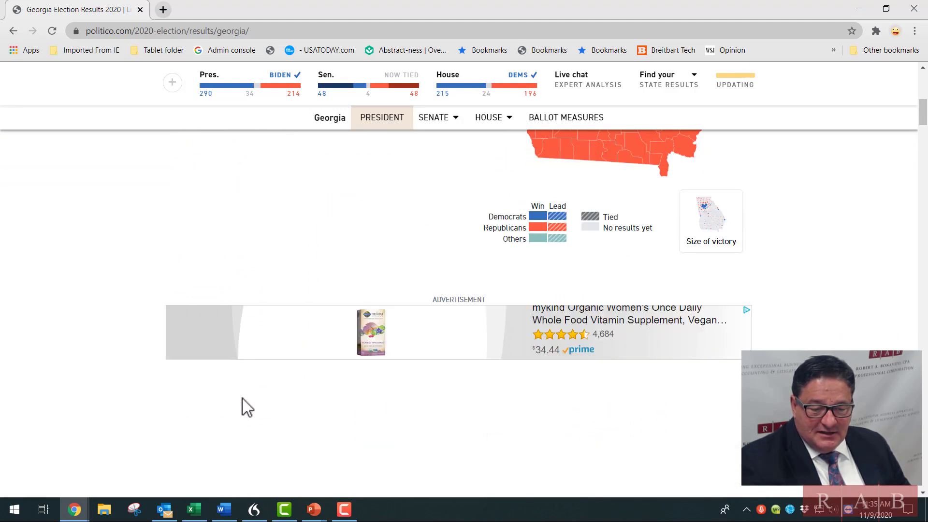
pyautogui.scroll(-8, 244, 397)
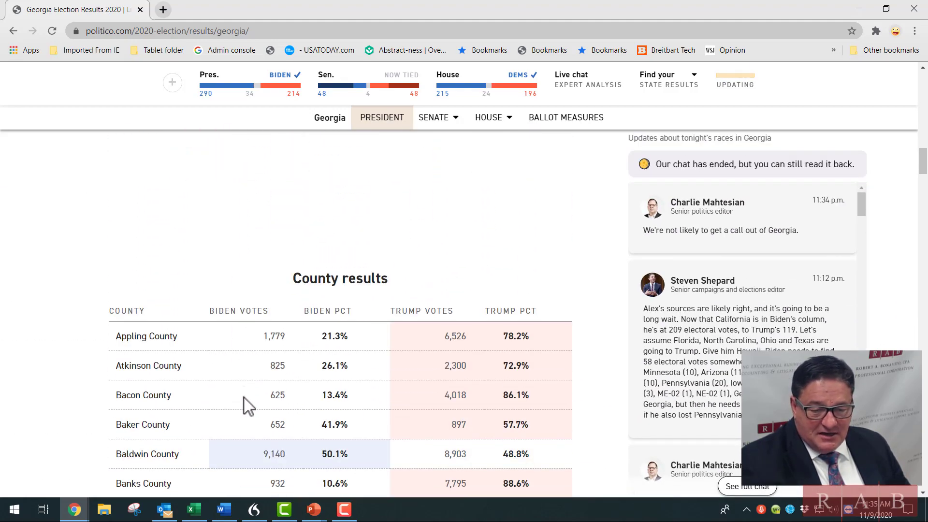
pyautogui.scroll(-5, 245, 399)
pyautogui.scroll(4, 244, 398)
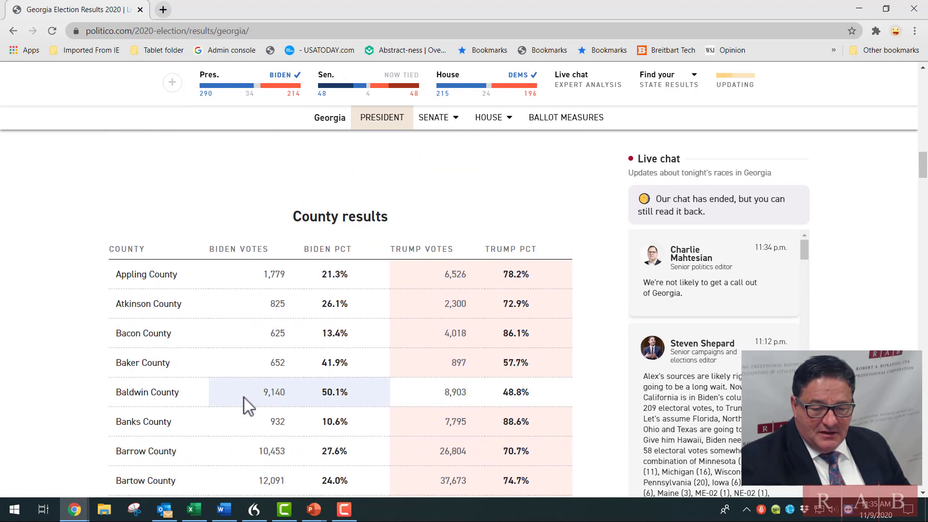
pyautogui.scroll(-20, 244, 399)
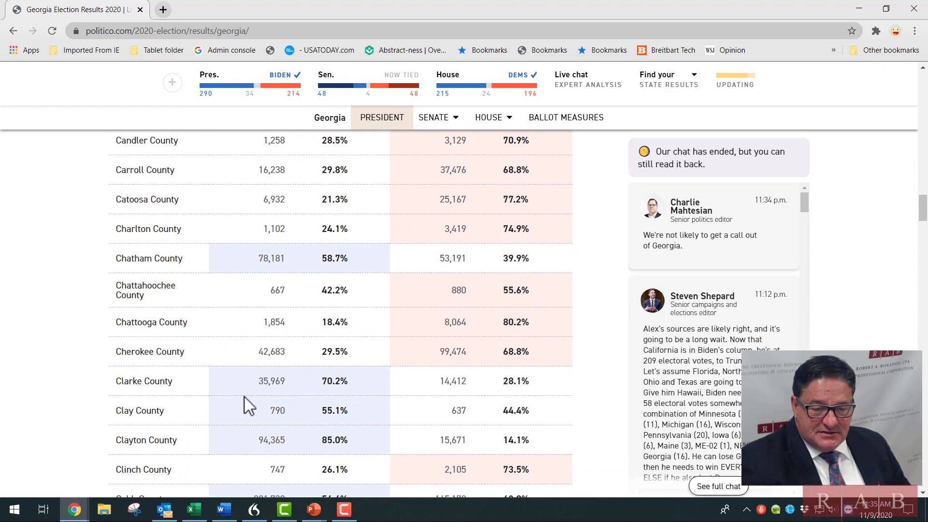
pyautogui.scroll(-20, 245, 398)
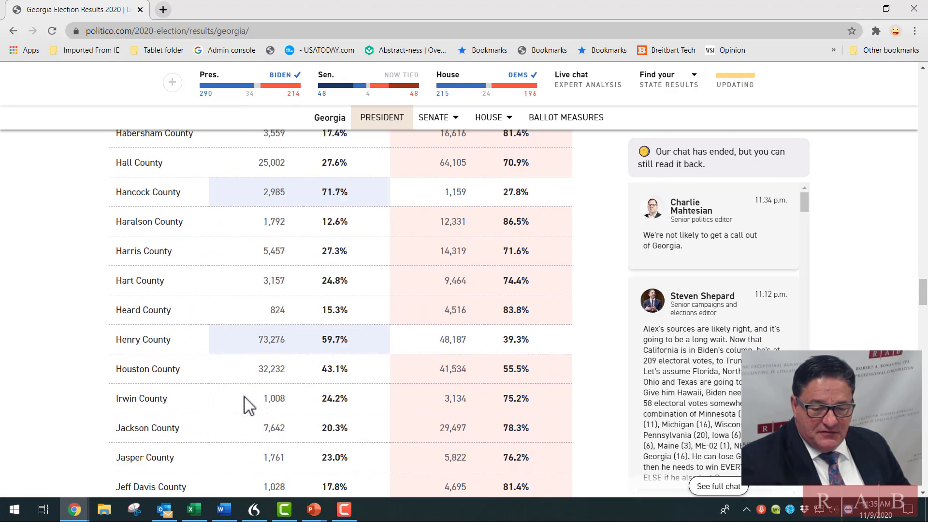
pyautogui.scroll(-20, 244, 397)
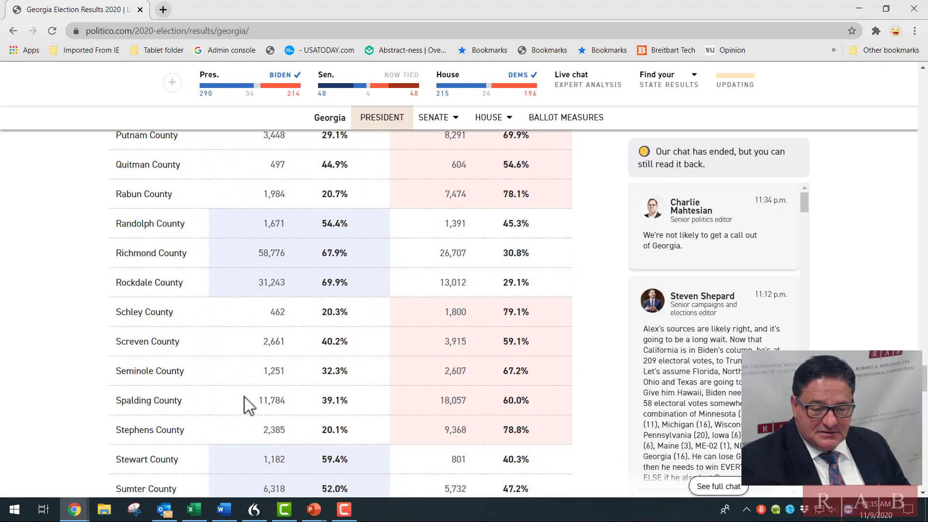
pyautogui.scroll(-18, 244, 398)
pyautogui.scroll(11, 243, 397)
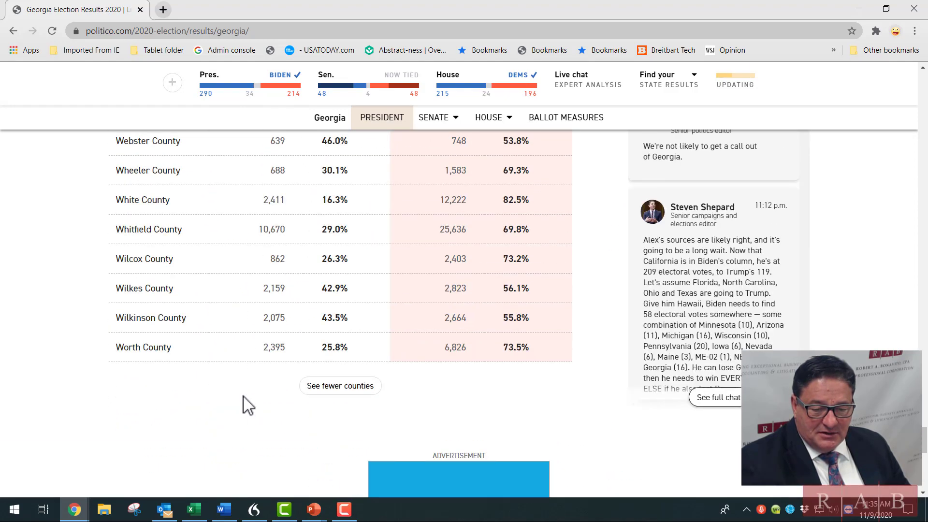
# Step: Collapse the Politico county table to show fewer counties
pyautogui.click(340, 385)
pyautogui.scroll(8, 342, 390)
pyautogui.scroll(9, 267, 266)
pyautogui.scroll(-10, 290, 293)
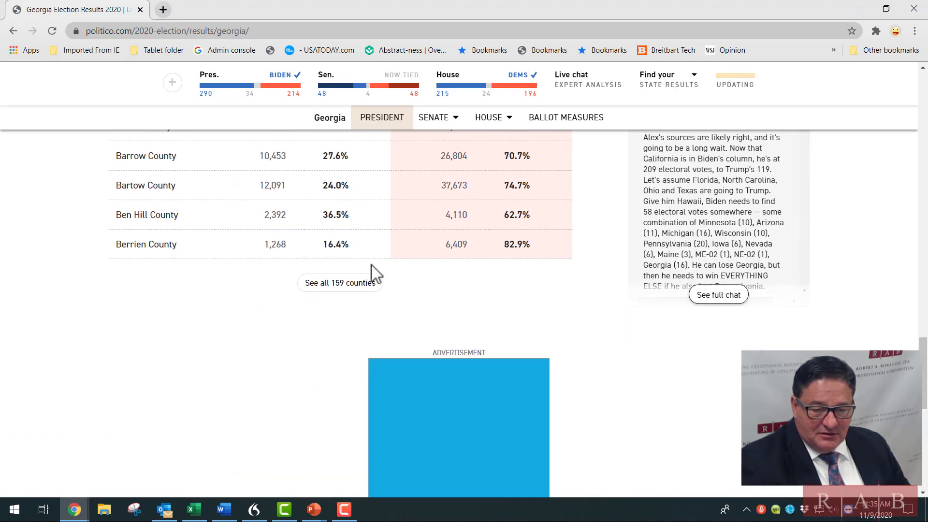
pyautogui.scroll(7, 371, 270)
pyautogui.scroll(-4, 342, 347)
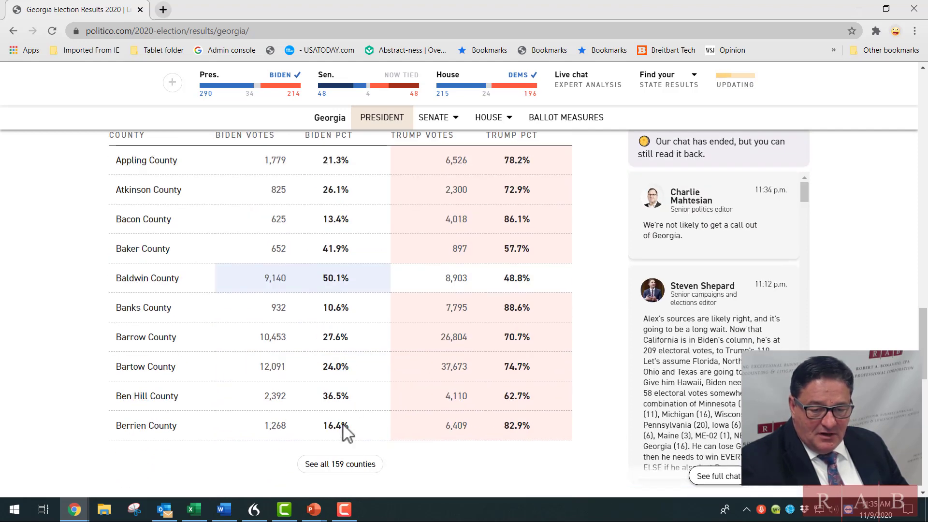
# Step: Expand the table to all 159 counties, review down to Pike County, then bring Excel forward
pyautogui.click(347, 468)
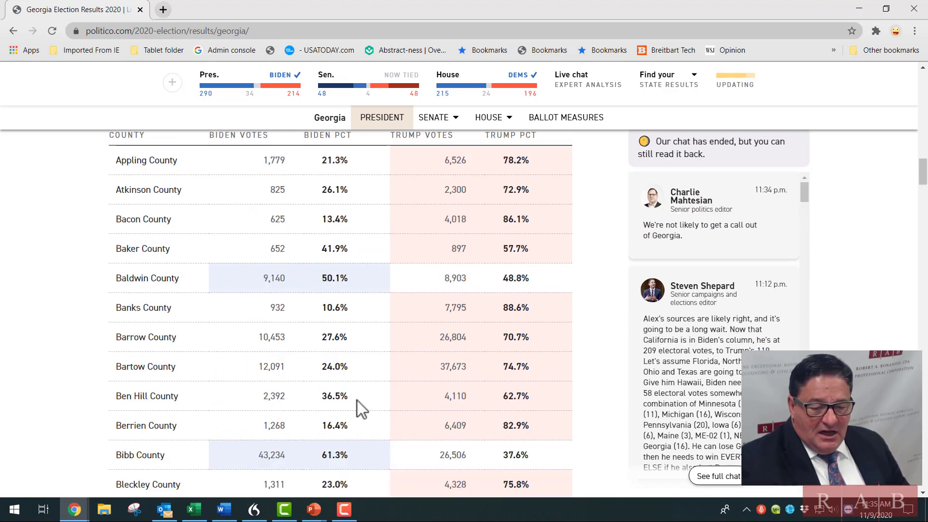
pyautogui.scroll(-1, 360, 400)
pyautogui.scroll(-2, 360, 401)
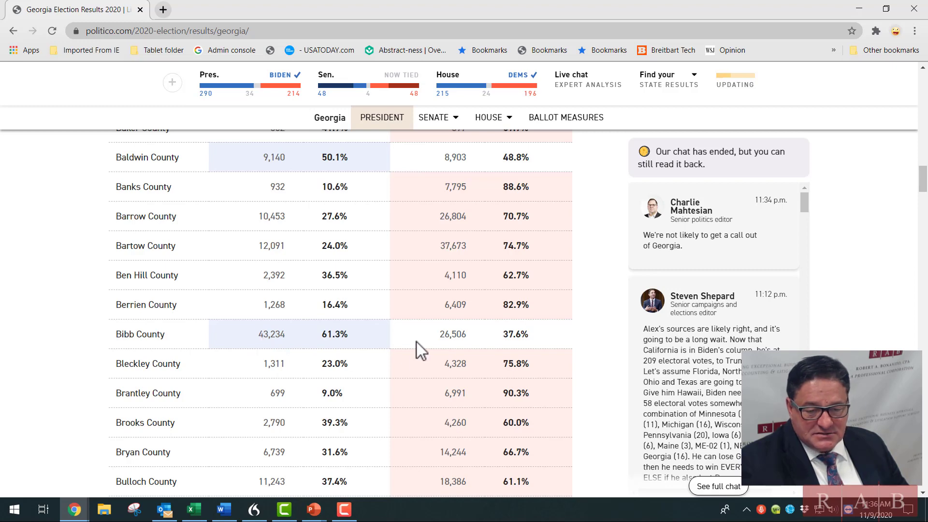
pyautogui.scroll(-2, 296, 395)
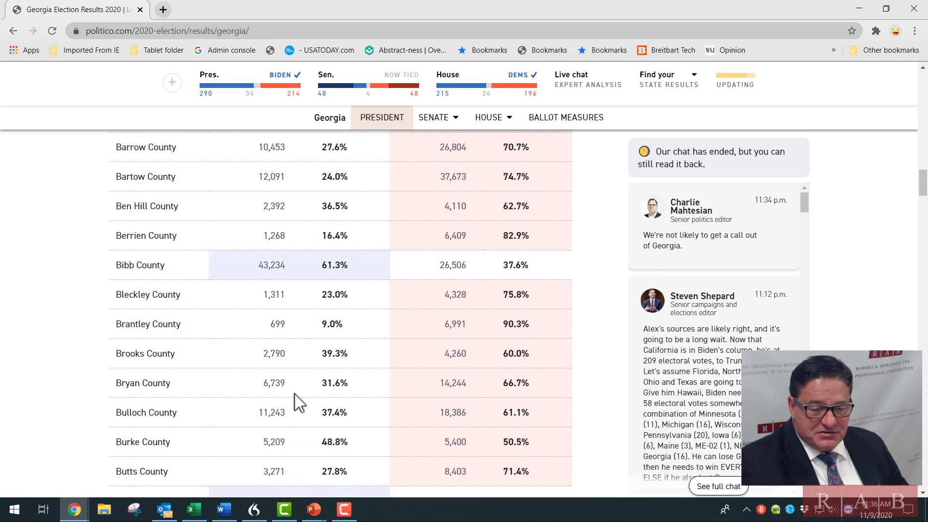
pyautogui.scroll(-5, 295, 395)
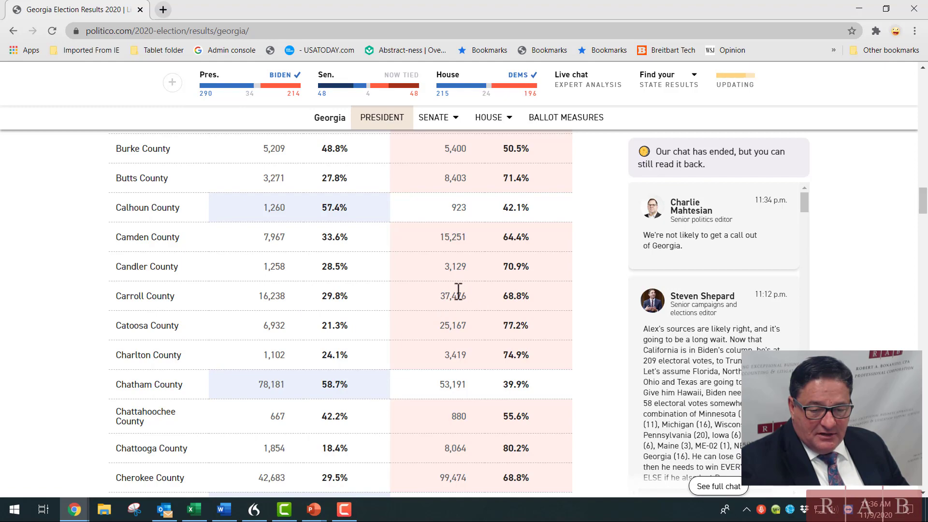
pyautogui.scroll(-3, 433, 360)
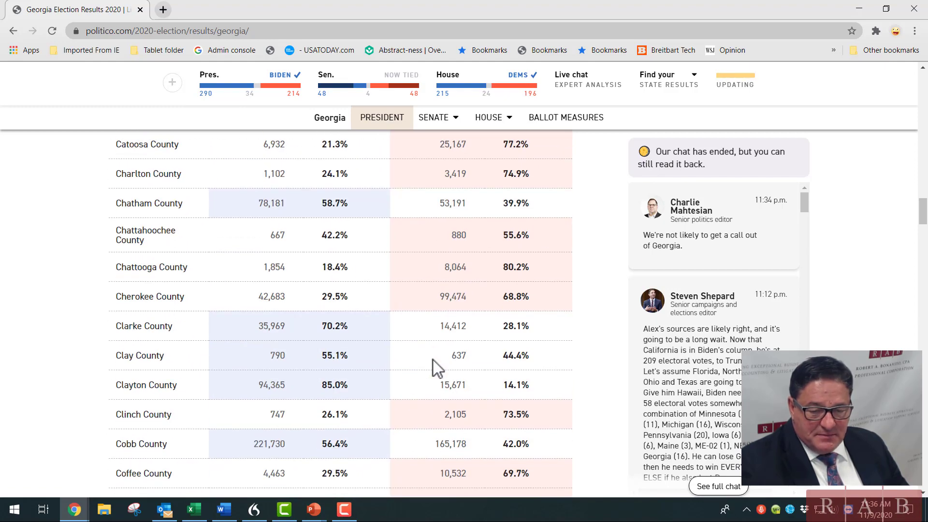
pyautogui.scroll(-19, 433, 360)
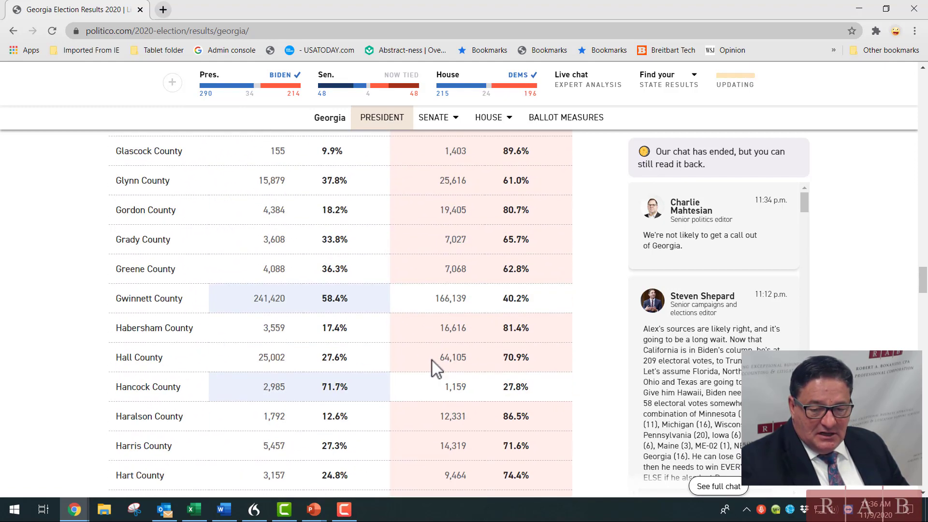
pyautogui.scroll(-20, 433, 360)
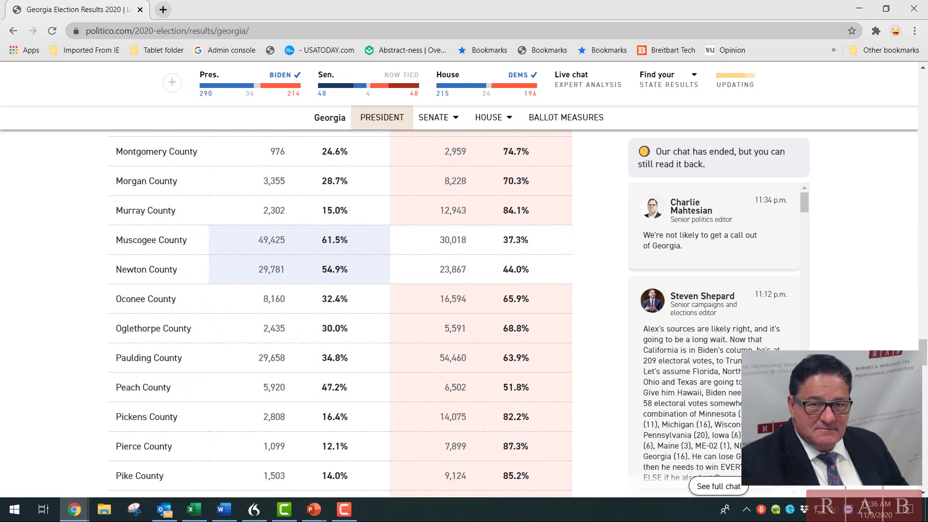
pyautogui.hotkey('alt', 'Tab')
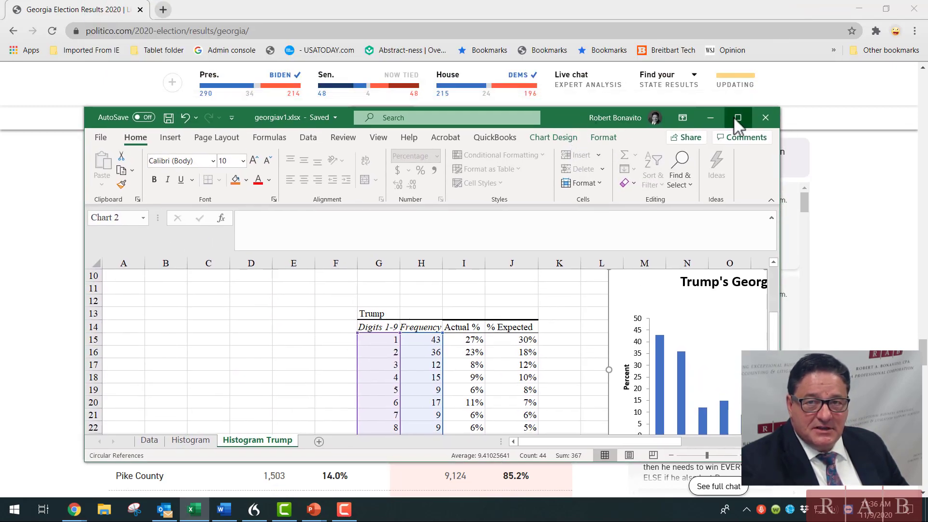
# Step: Maximize georgiav1.xlsx and browse the Data sheet's county Biden/Trump totals and first-digit counts
pyautogui.click(737, 118)
pyautogui.click(66, 478)
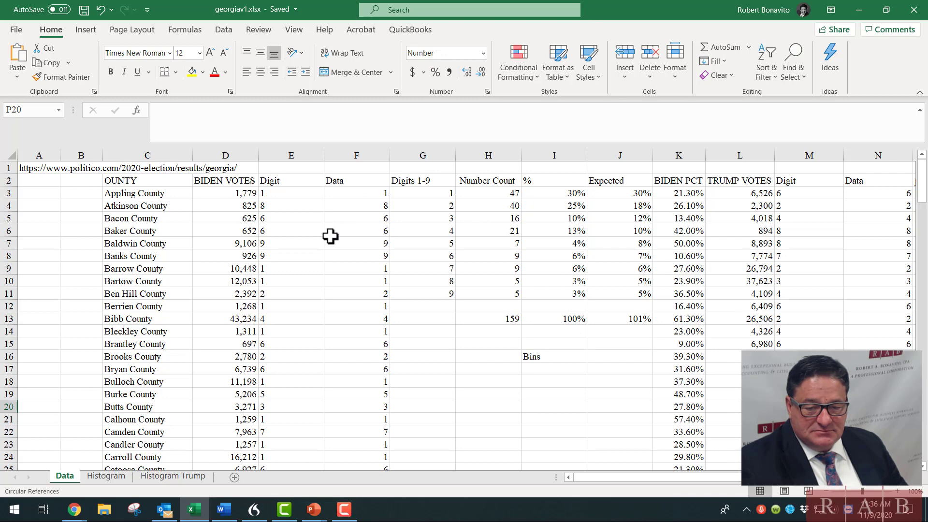
pyautogui.scroll(-7, 301, 237)
pyautogui.scroll(-6, 302, 237)
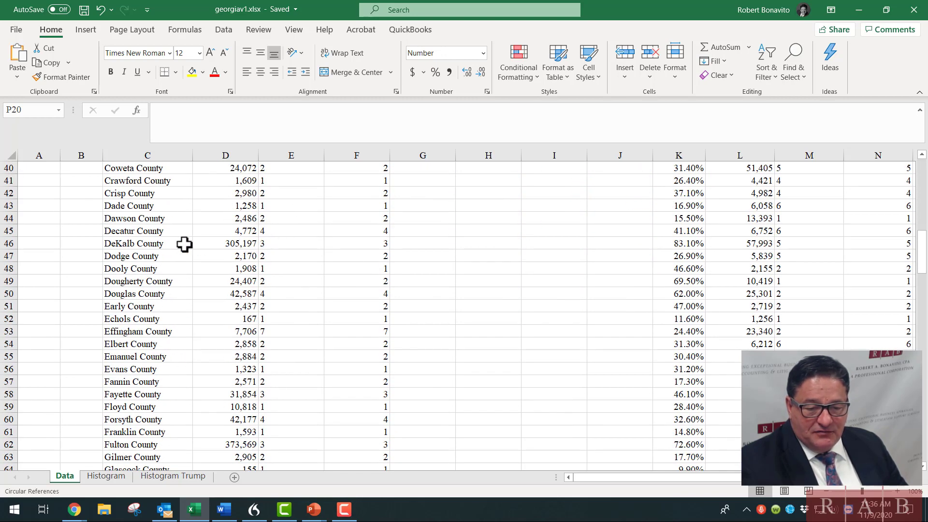
pyautogui.scroll(-4, 291, 372)
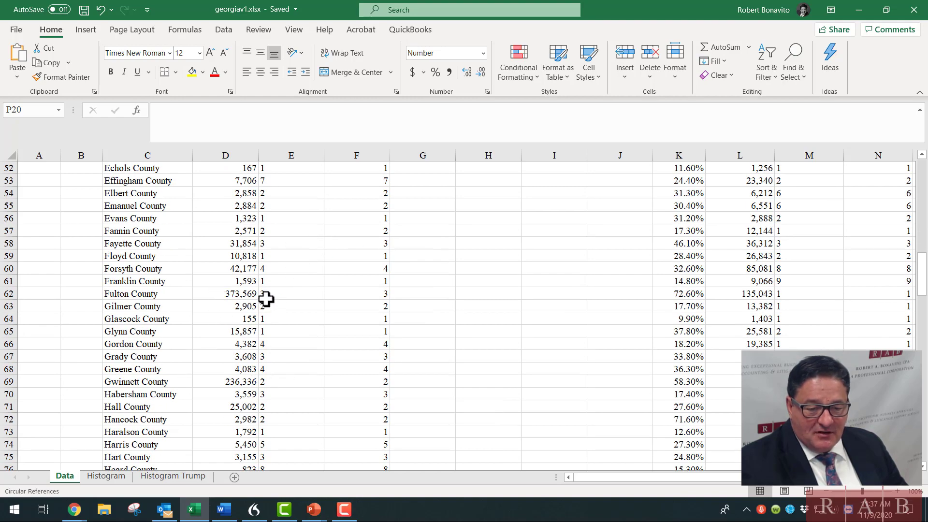
pyautogui.scroll(17, 289, 316)
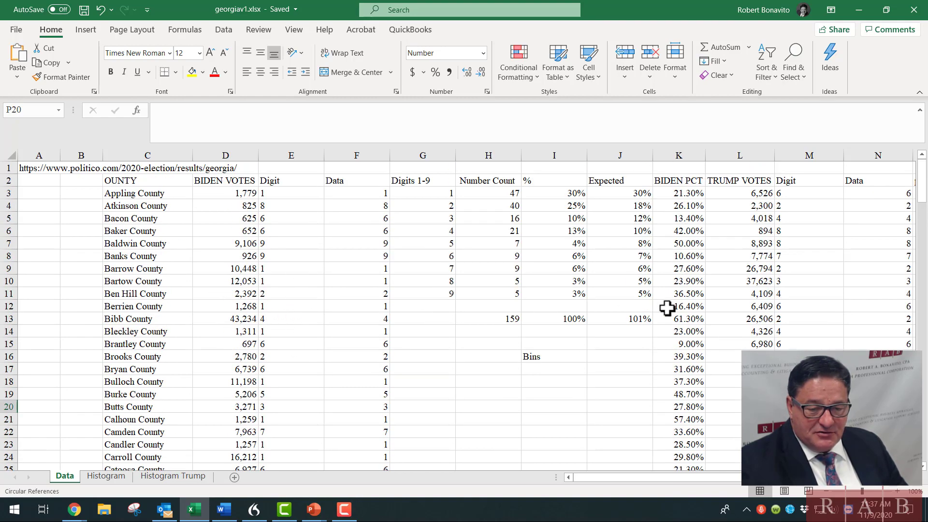
pyautogui.scroll(-4, 667, 310)
pyautogui.moveTo(714, 478); pyautogui.dragTo(732, 478)
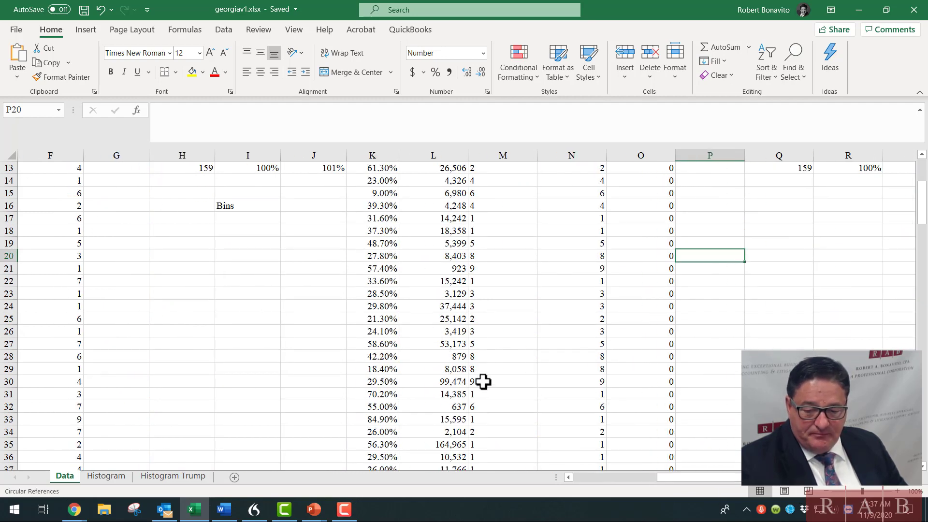
pyautogui.scroll(4, 490, 397)
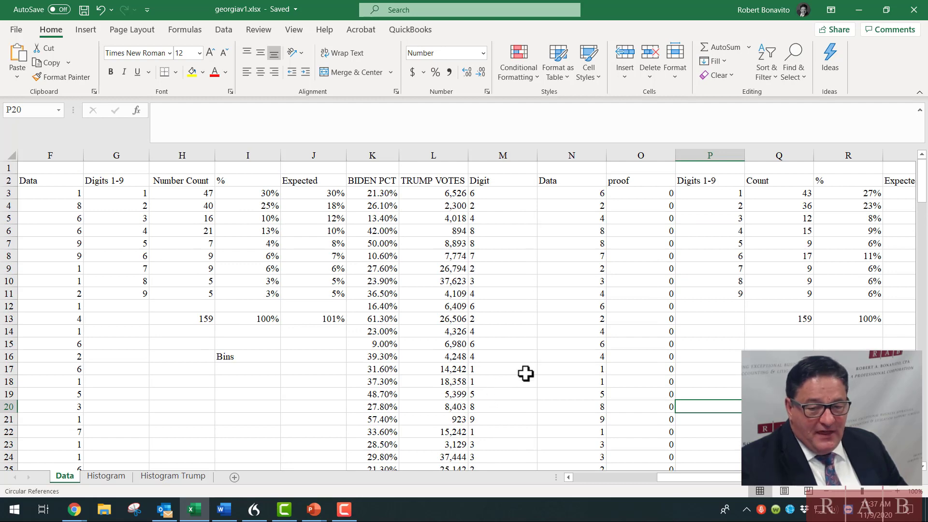
# Step: View the Histogram sheet's Biden Georgia Vote Count chart beside the Benford's Law slide
pyautogui.click(122, 478)
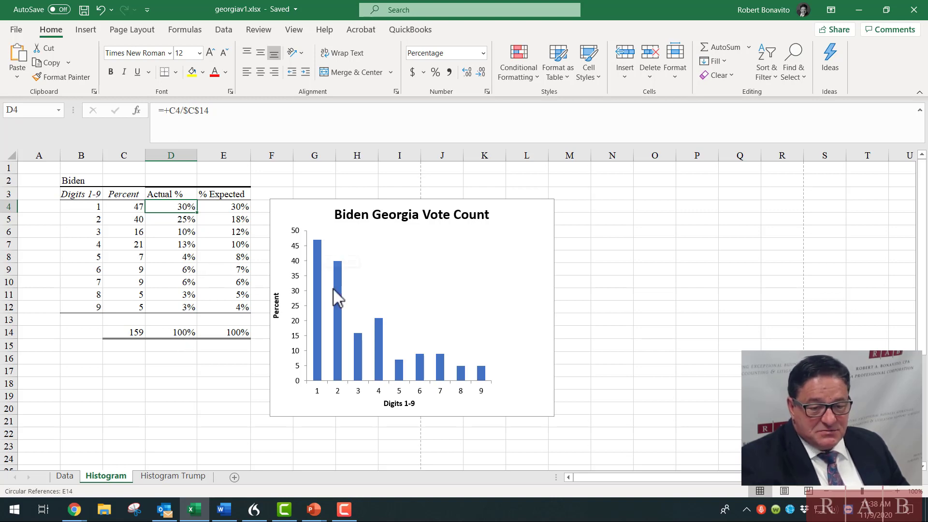
pyautogui.moveTo(313, 250)
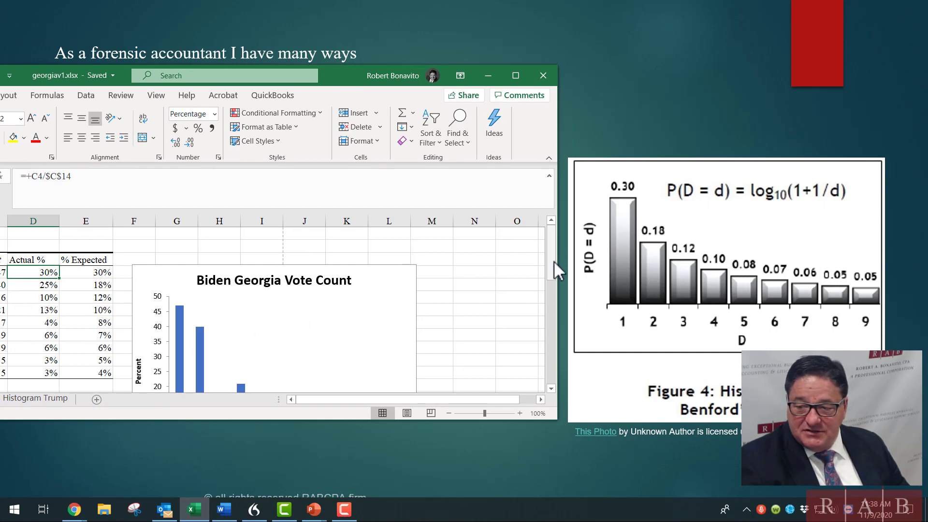
# Step: Maximize Excel and view Trump's Georgia Vote Count chart on the Histogram Trump sheet
pyautogui.moveTo(555, 262); pyautogui.dragTo(549, 289)
pyautogui.click(516, 76)
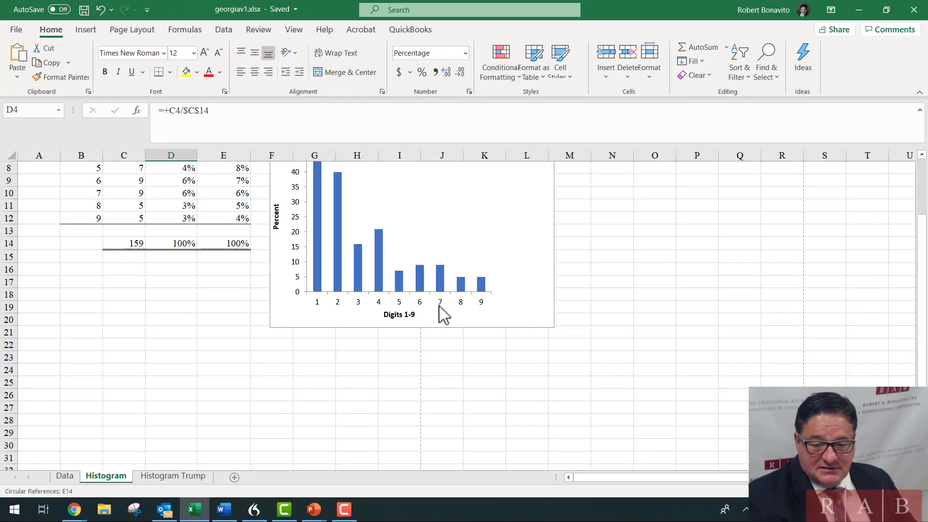
pyautogui.scroll(3, 424, 321)
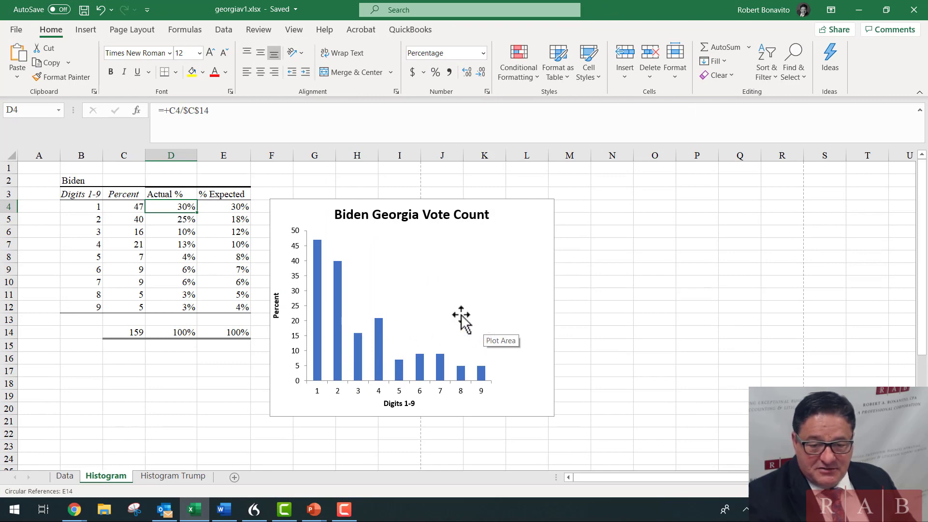
pyautogui.click(187, 478)
pyautogui.click(416, 405)
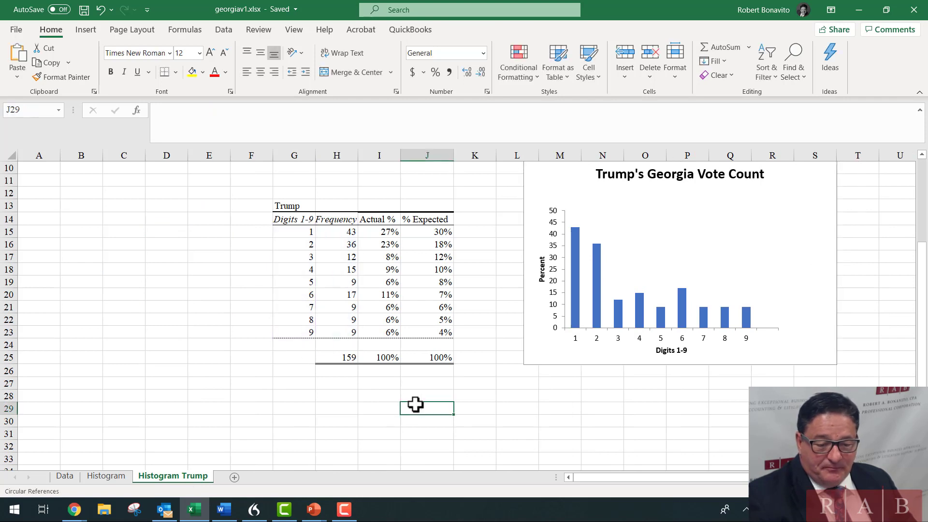